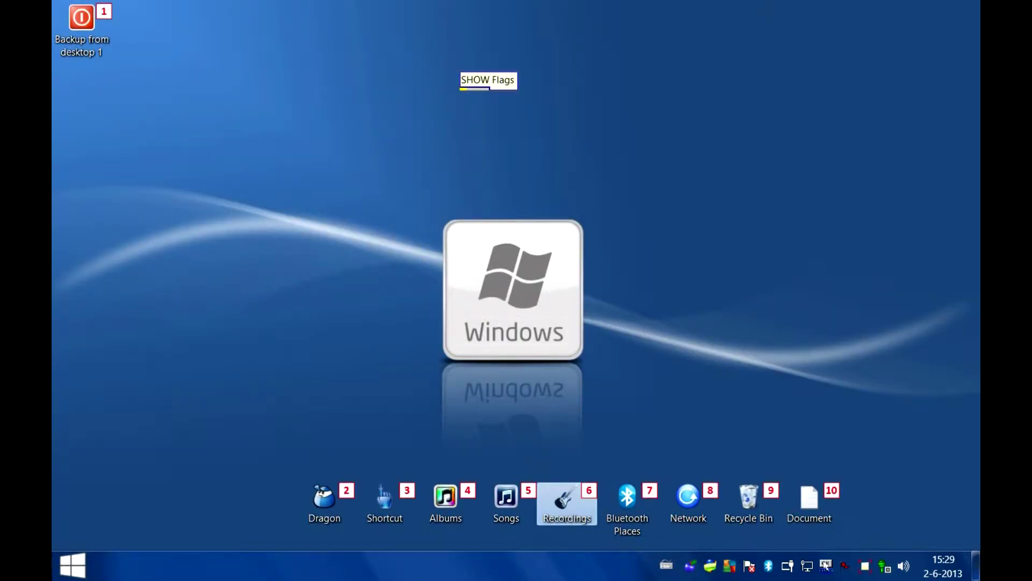
# - Drag the Document file from desktop flag 10 onto the Backup from desktop 1 icon at flag 1
pyautogui.rightClick(810, 498)
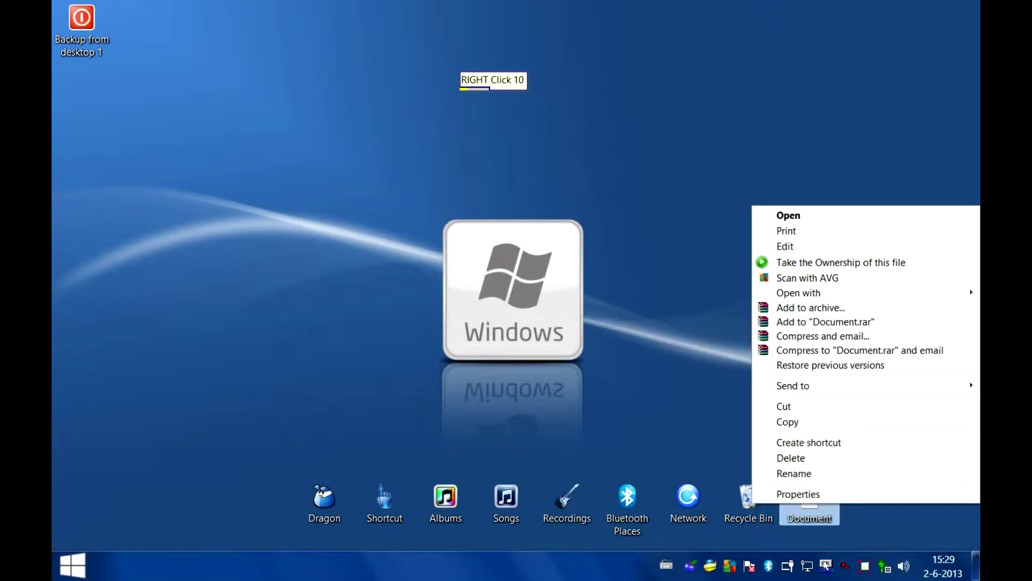
pyautogui.press('Escape')
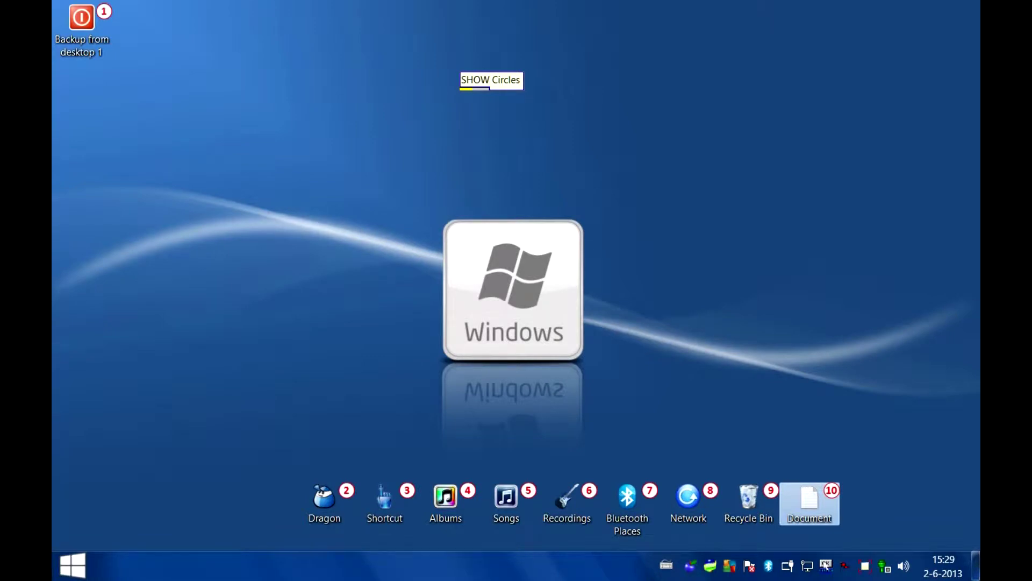
pyautogui.moveTo(809, 500); pyautogui.dragTo(82, 25)
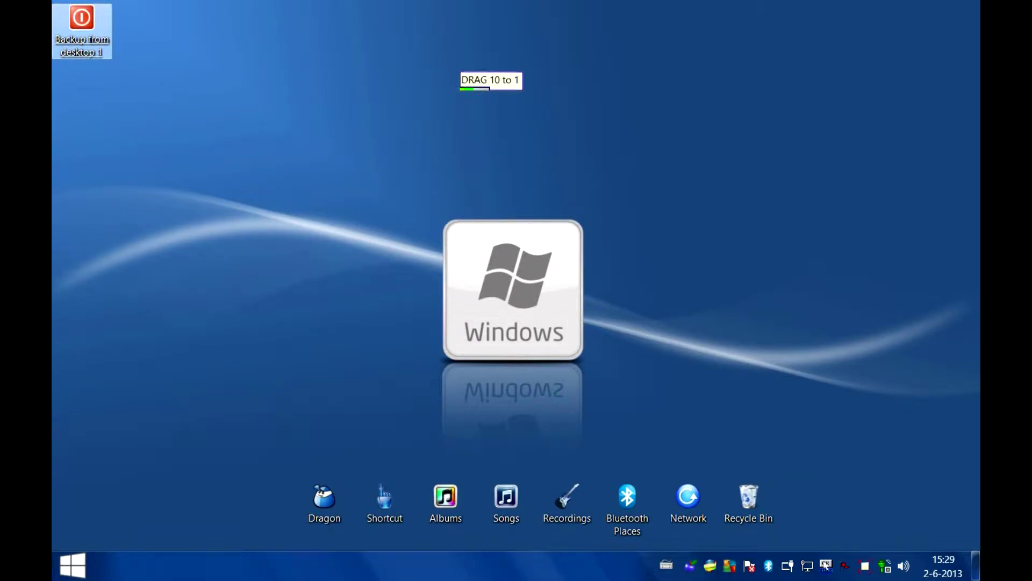
# - In File Explorer, move the Metro image on GUEST OS (D:) into SpeechStart + Pictures, then close the window
pyautogui.press('super+e')
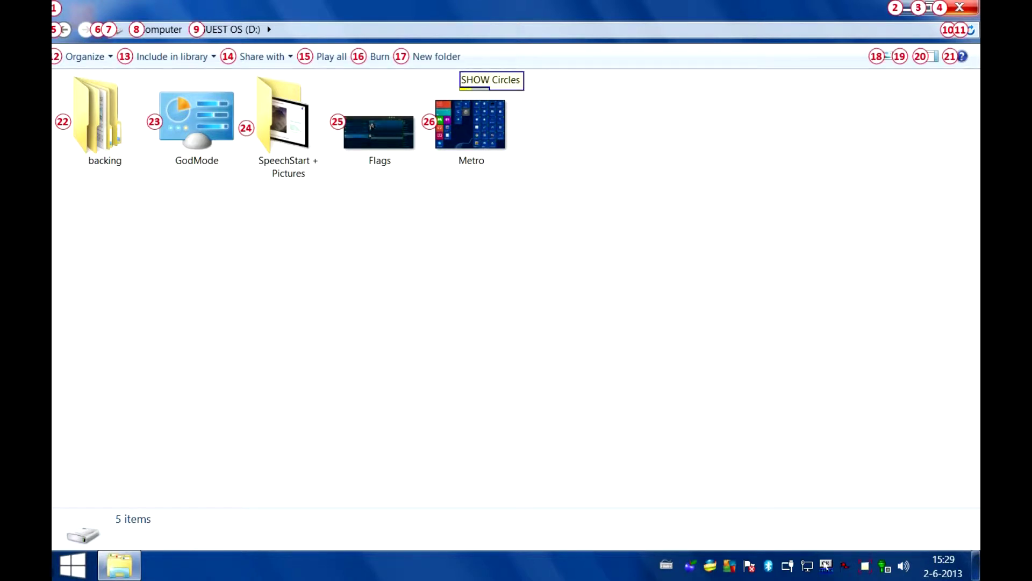
pyautogui.rightClick(380, 123)
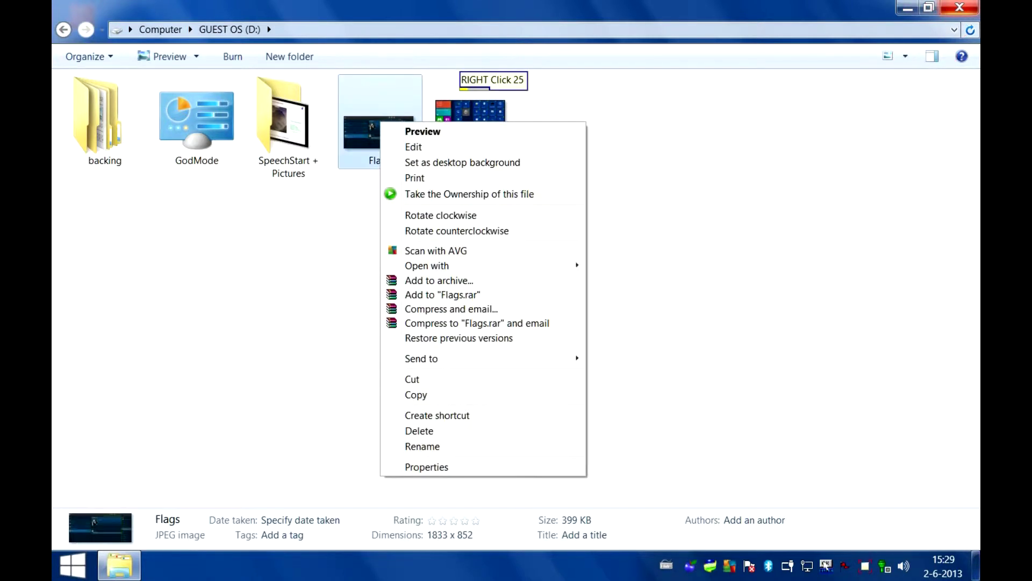
pyautogui.press('Escape')
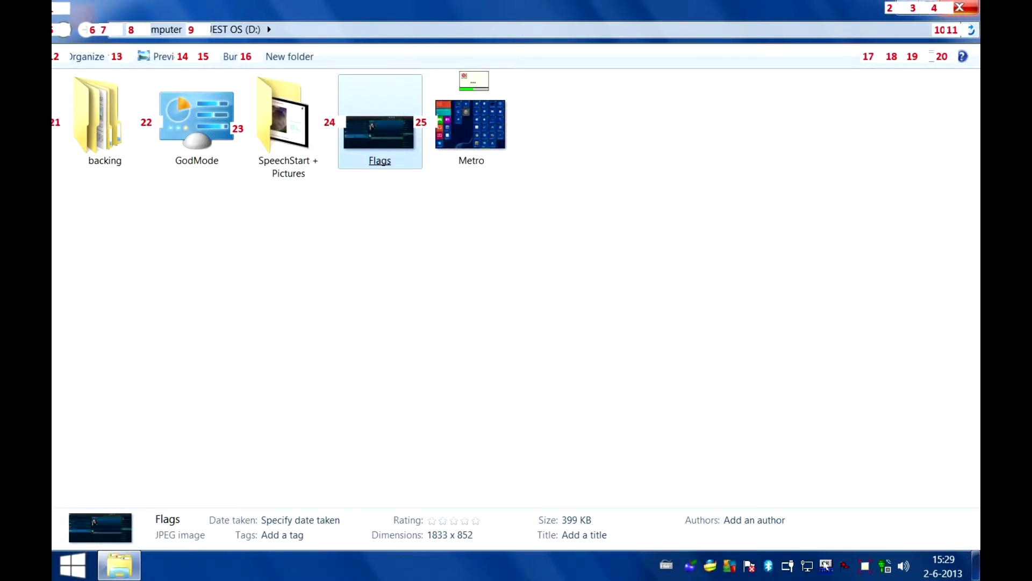
pyautogui.moveTo(471, 124); pyautogui.dragTo(291, 121)
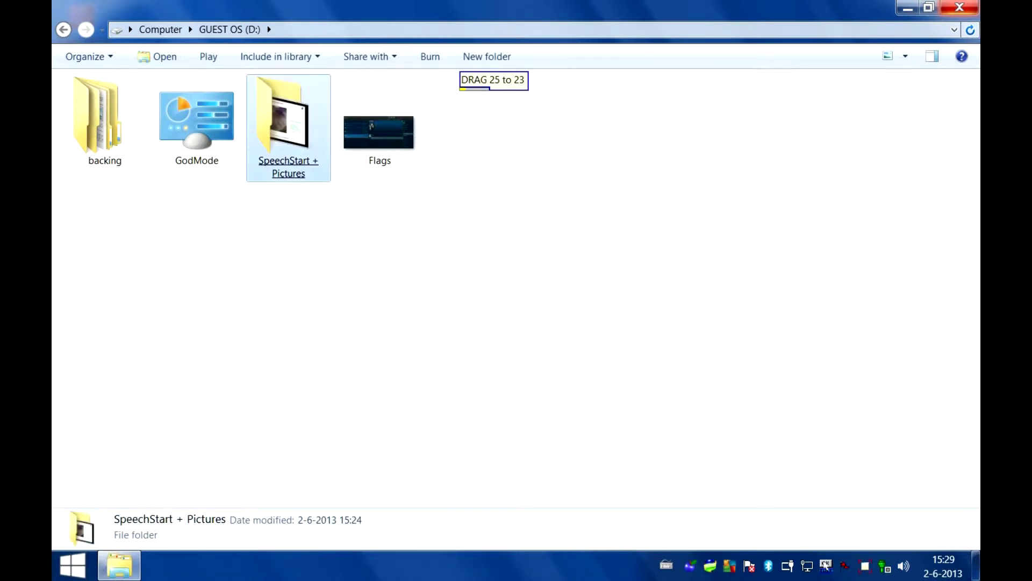
pyautogui.hotkey('alt', 'F4')
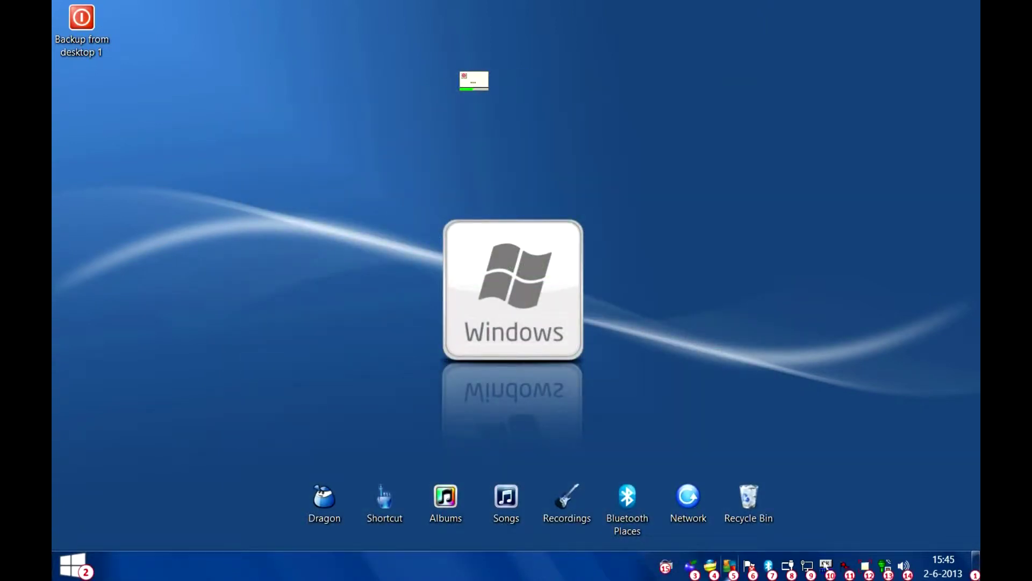
pyautogui.rightClick(769, 565)
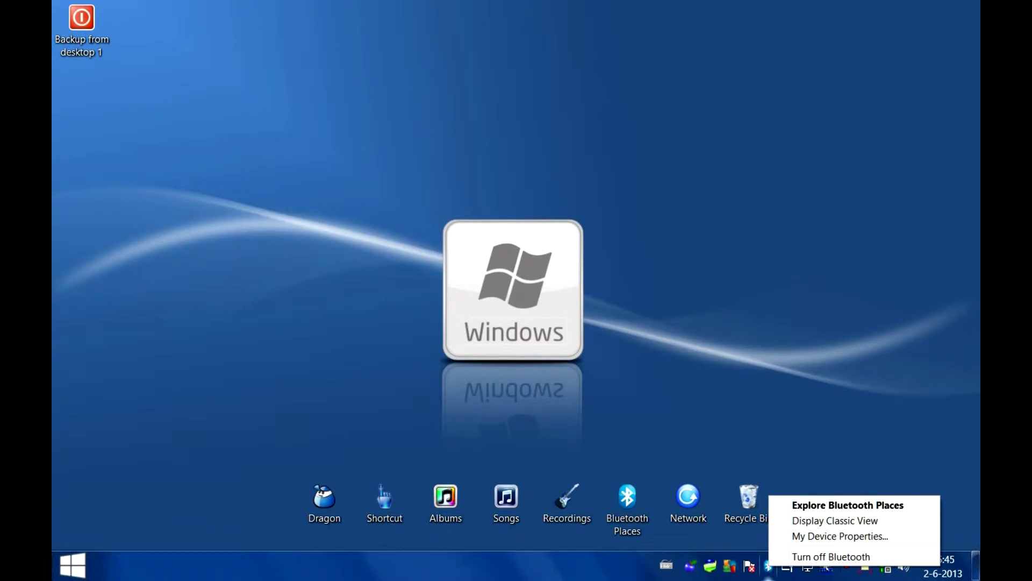
pyautogui.press('Escape')
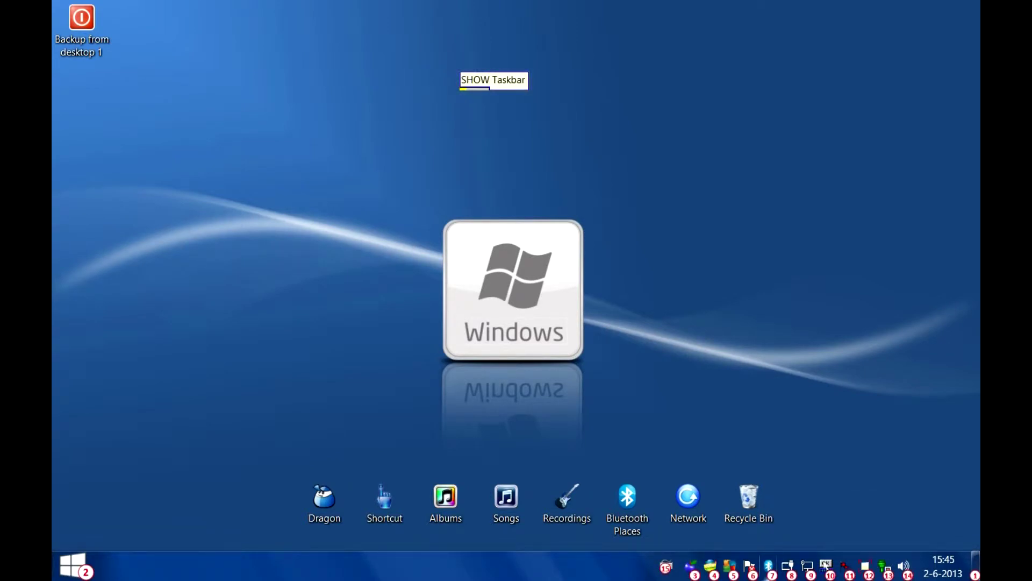
pyautogui.rightClick(691, 568)
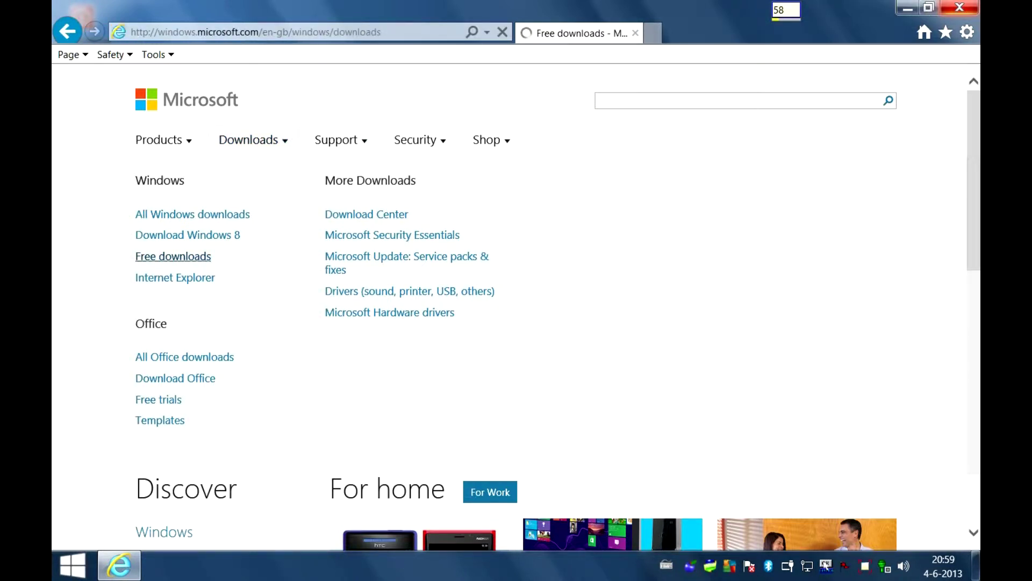
# - Scroll down the Windows free downloads page to reach the Windows Media Player link
pyautogui.scroll(-5, 516, 349)
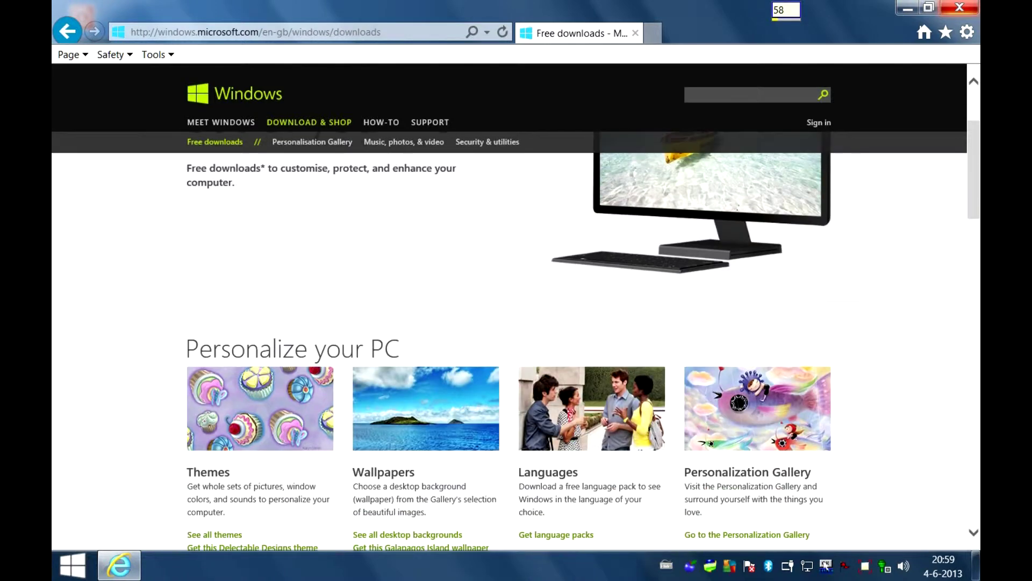
pyautogui.scroll(-3, 516, 349)
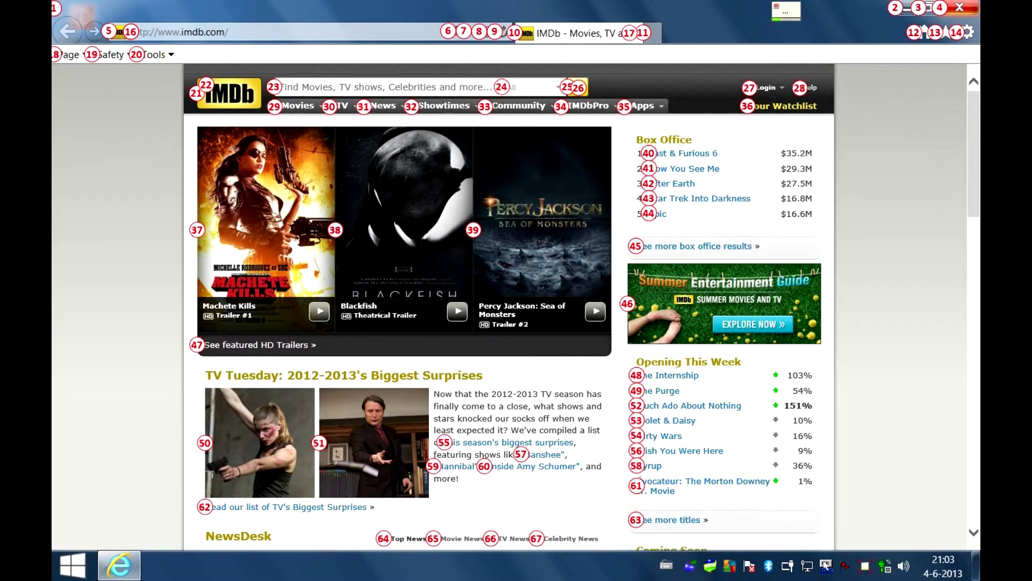
# - Search IMDb for 'Independence Day' using the site's search box
pyautogui.click(279, 87)
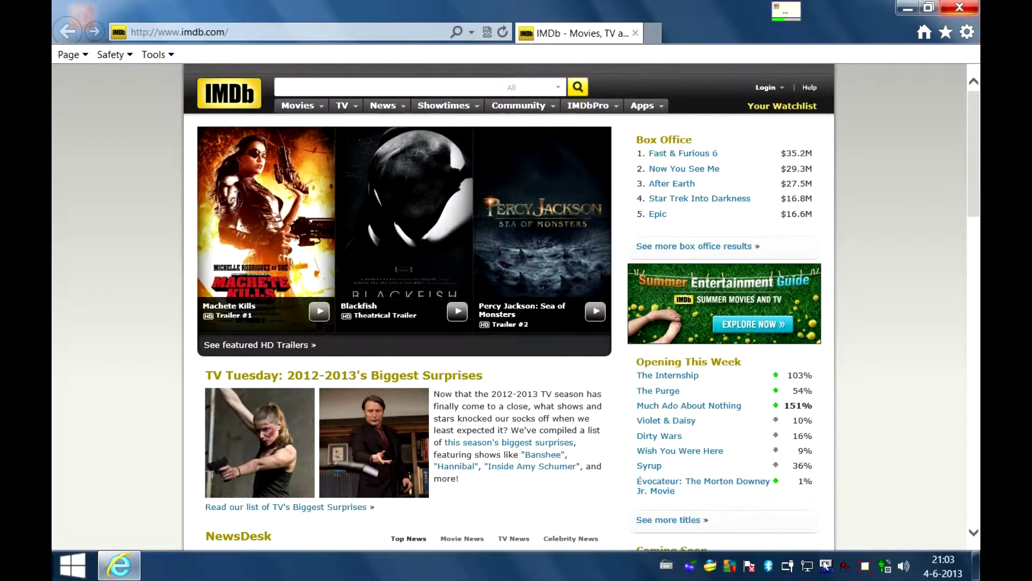
pyautogui.write('Independence Day')
pyautogui.press('Return')
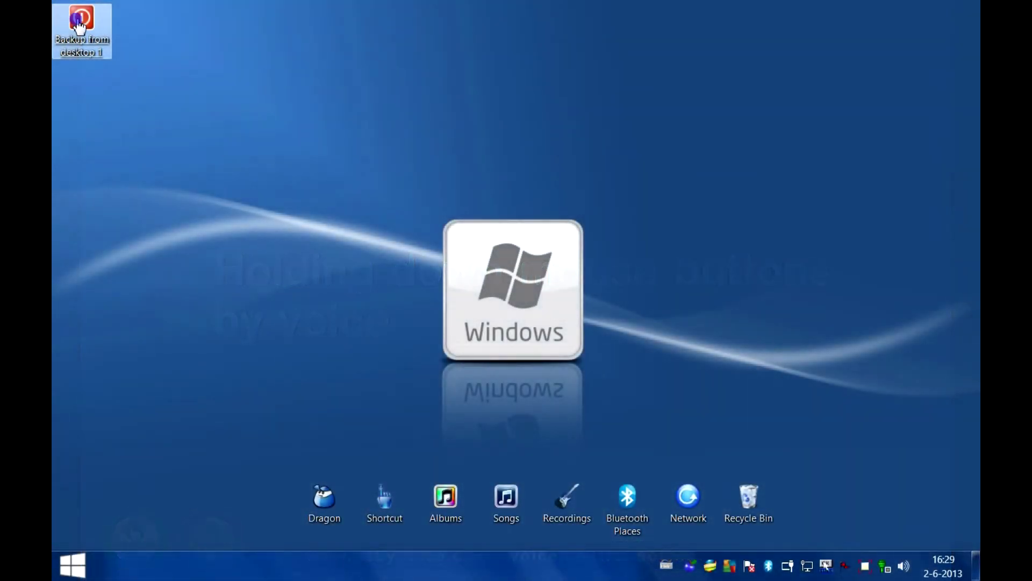
pyautogui.moveTo(78, 21); pyautogui.dragTo(78, 21)
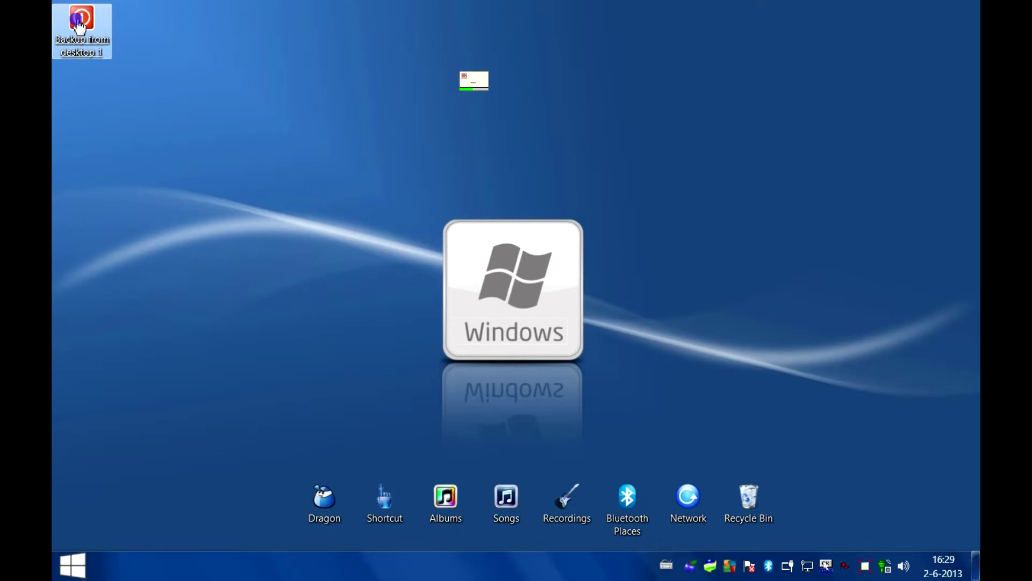
pyautogui.moveTo(79, 26); pyautogui.dragTo(854, 25)
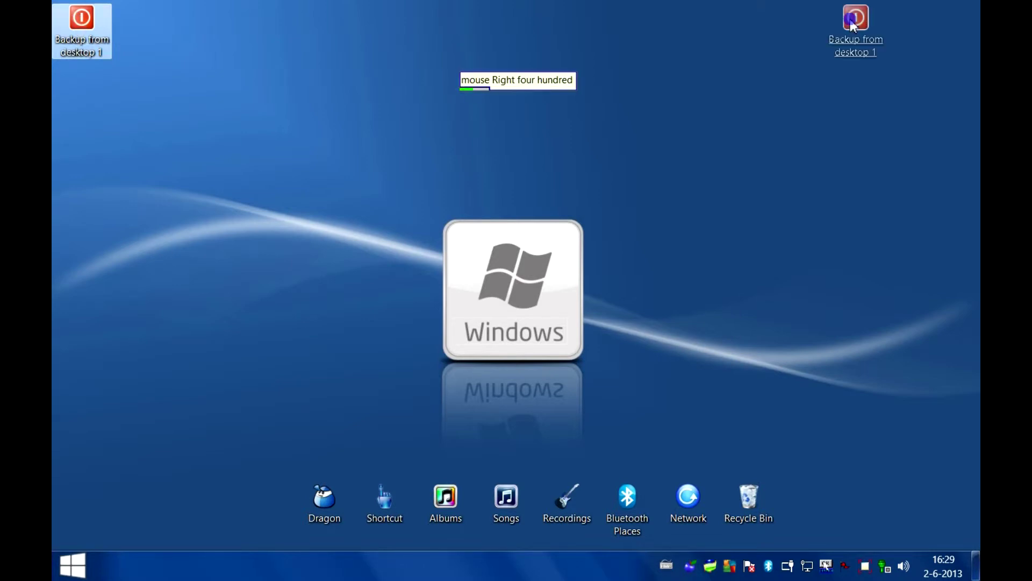
pyautogui.moveTo(853, 25); pyautogui.dragTo(855, 27)
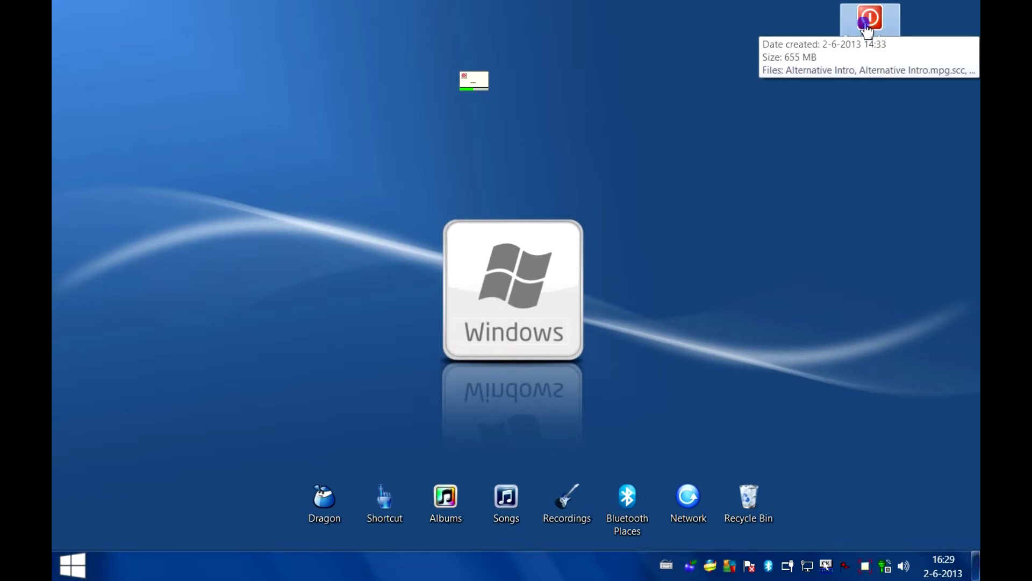
pyautogui.rightClick(866, 30)
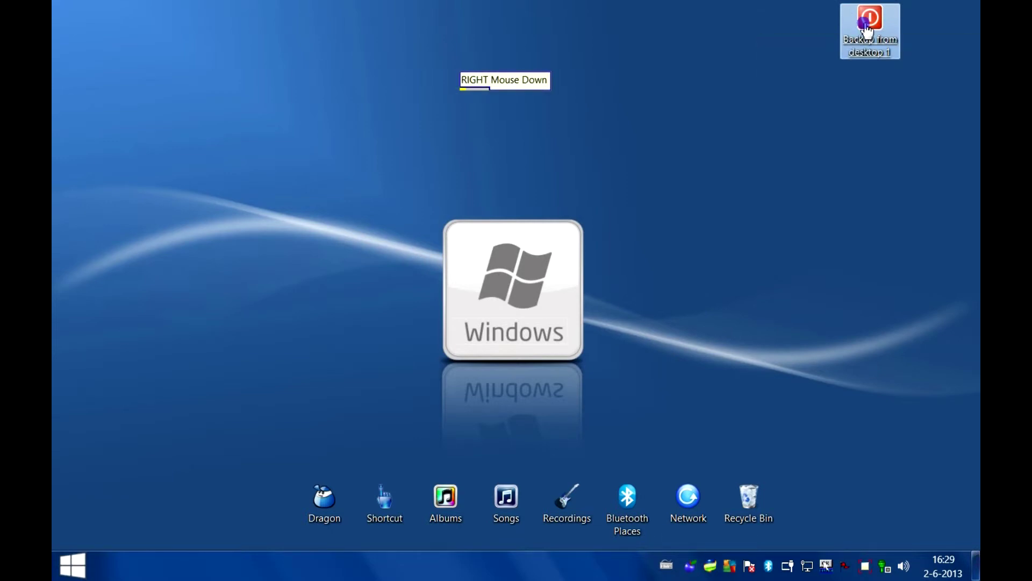
pyautogui.moveTo(867, 29); pyautogui.dragTo(867, 418)
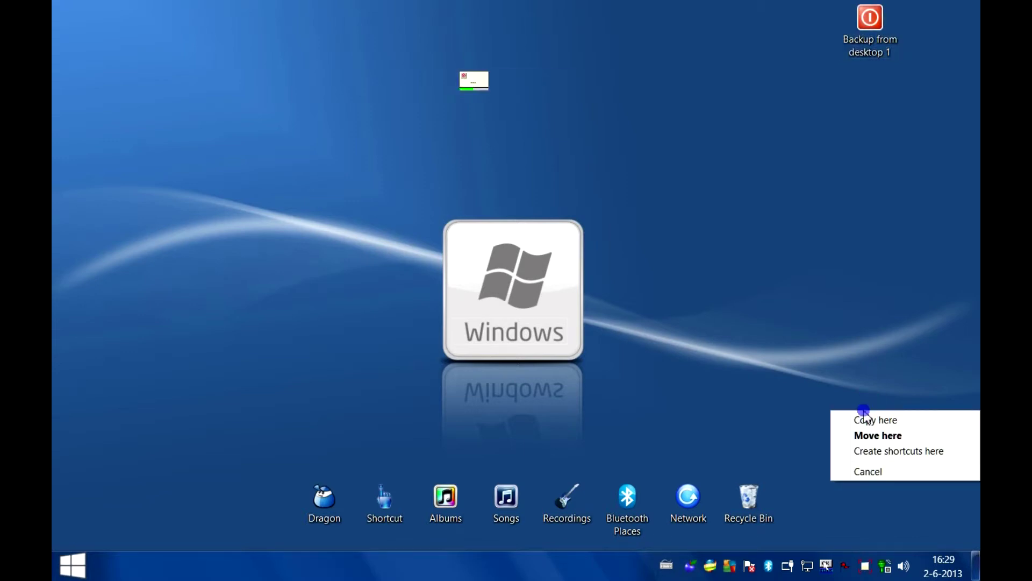
pyautogui.press('Escape')
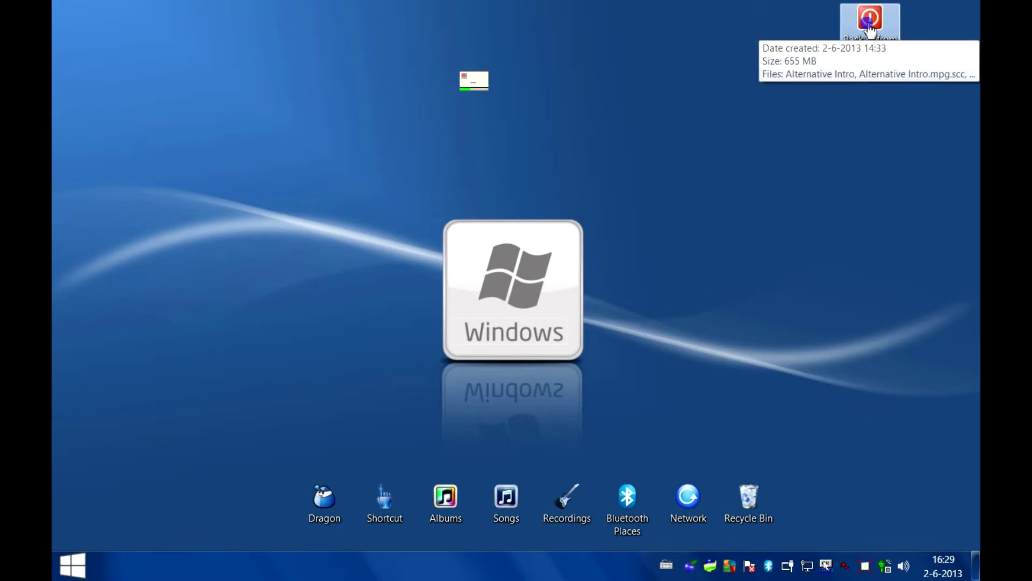
pyautogui.click(871, 32)
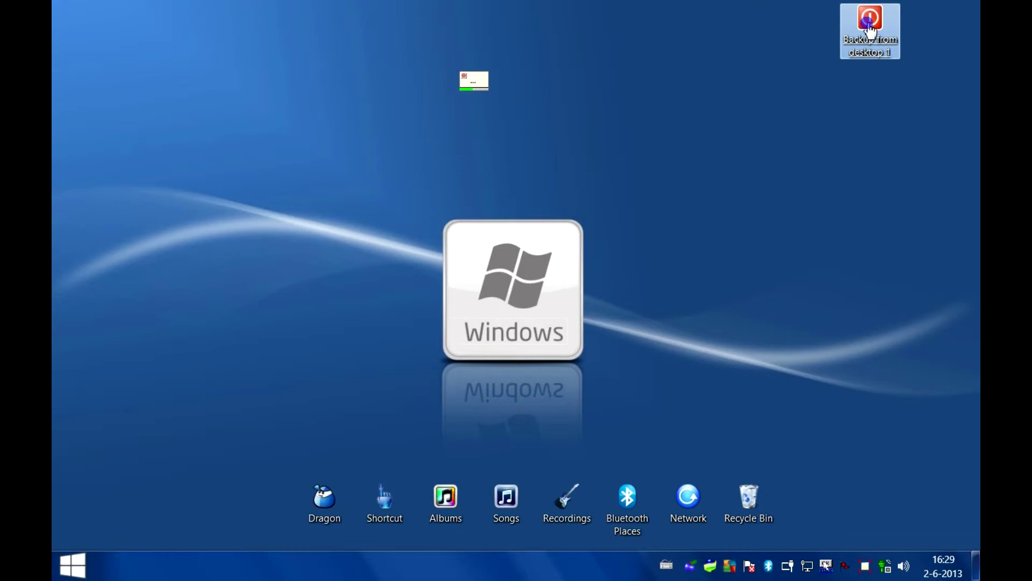
pyautogui.moveTo(871, 31); pyautogui.dragTo(96, 31)
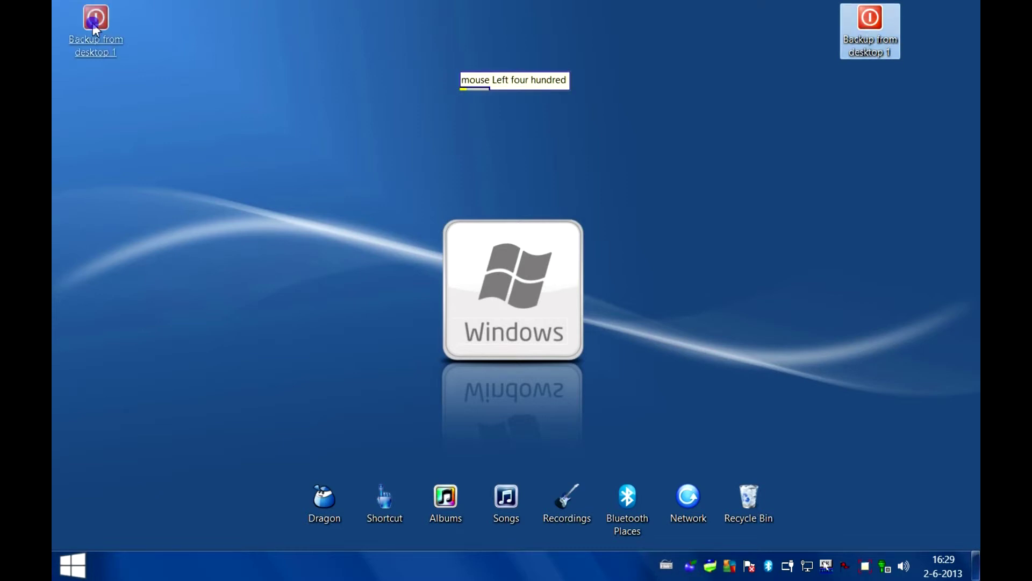
pyautogui.moveTo(96, 30); pyautogui.dragTo(96, 30)
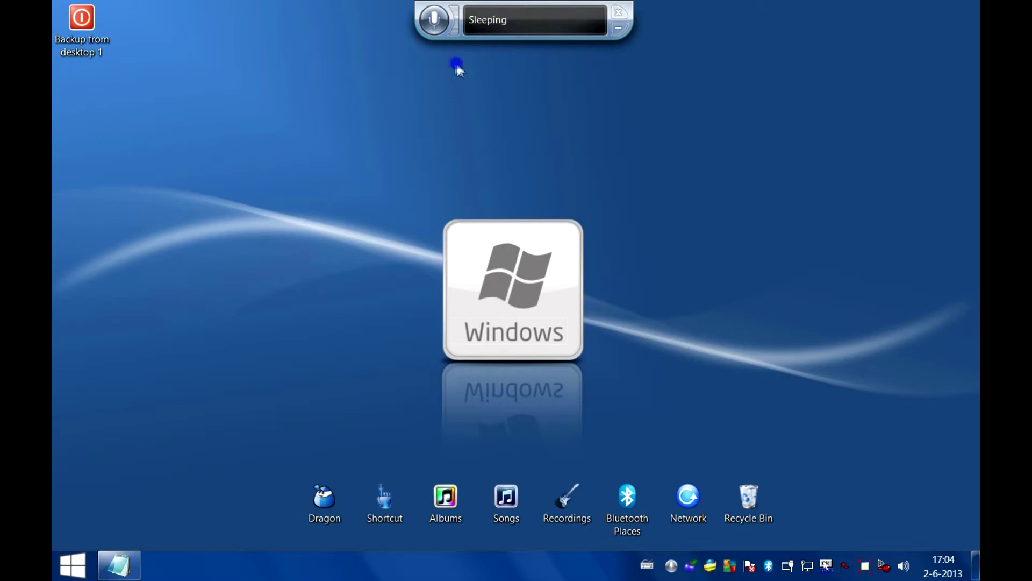
# - Wake speech recognition, restore Notepad, and dictate 'Testing speech recognition with built in speech recognition from windows'
pyautogui.click(435, 20)
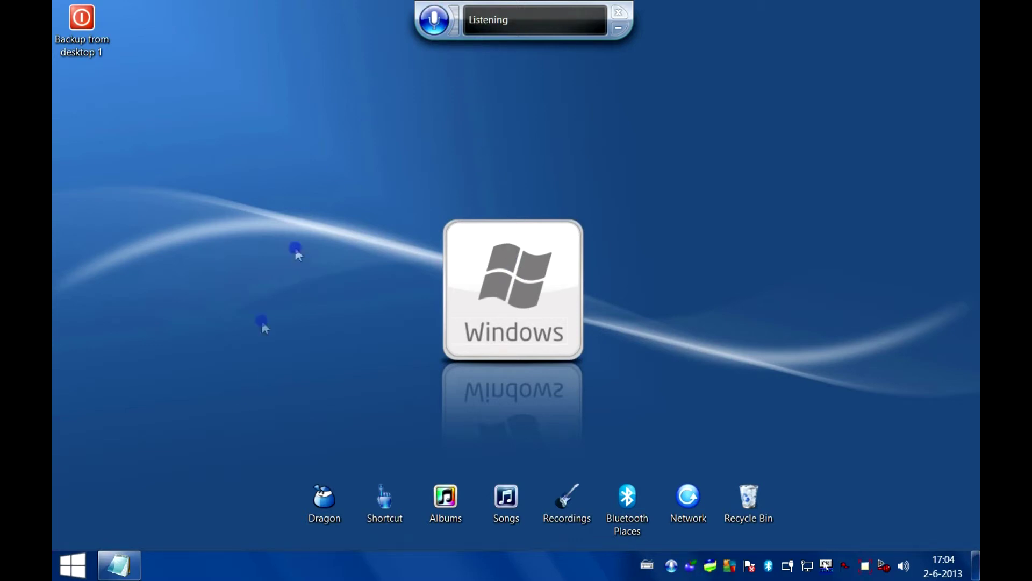
pyautogui.click(125, 569)
pyautogui.click(178, 213)
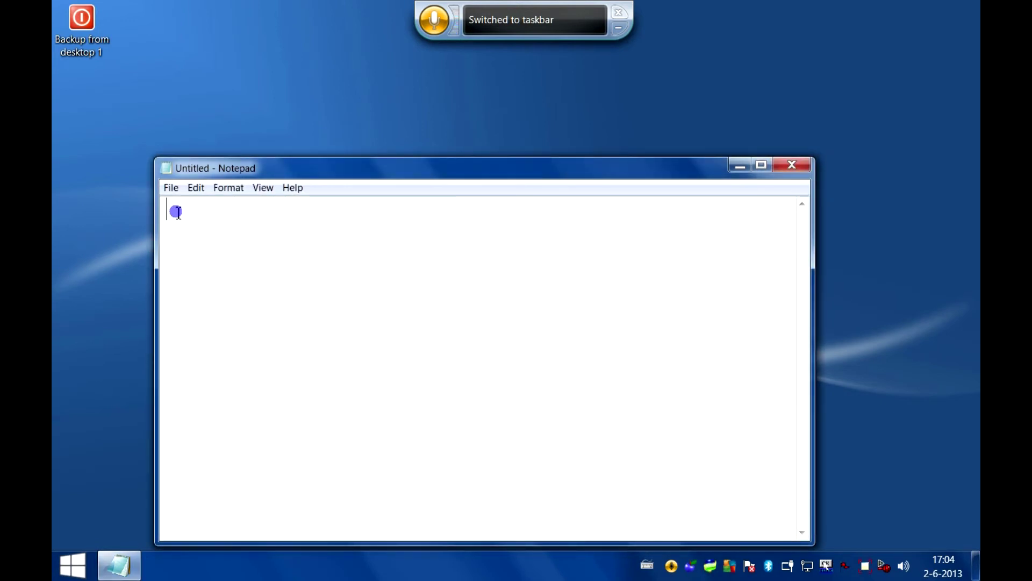
pyautogui.write('Testing speech recognition')
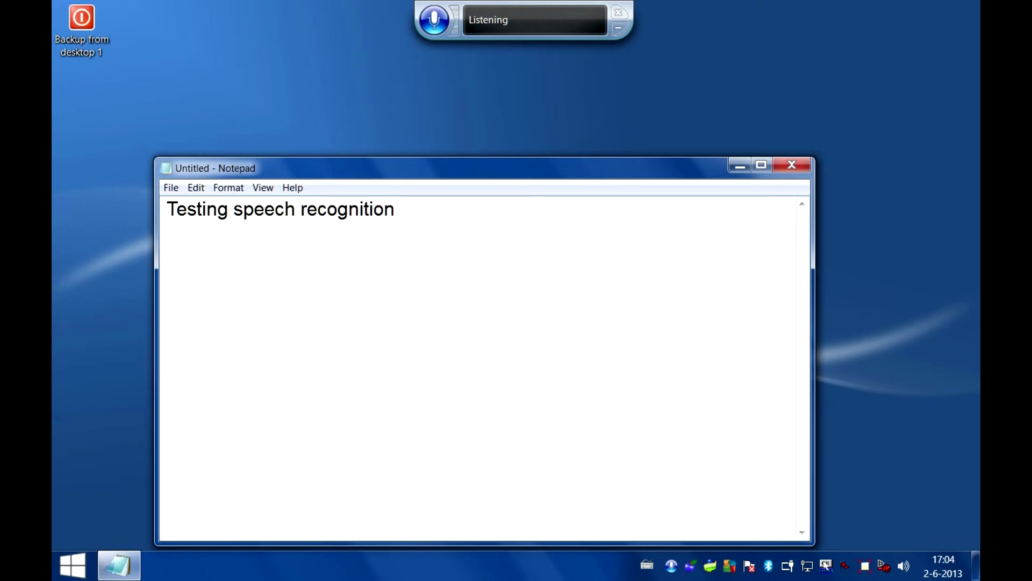
pyautogui.write(' with built in speech recognition from windows')
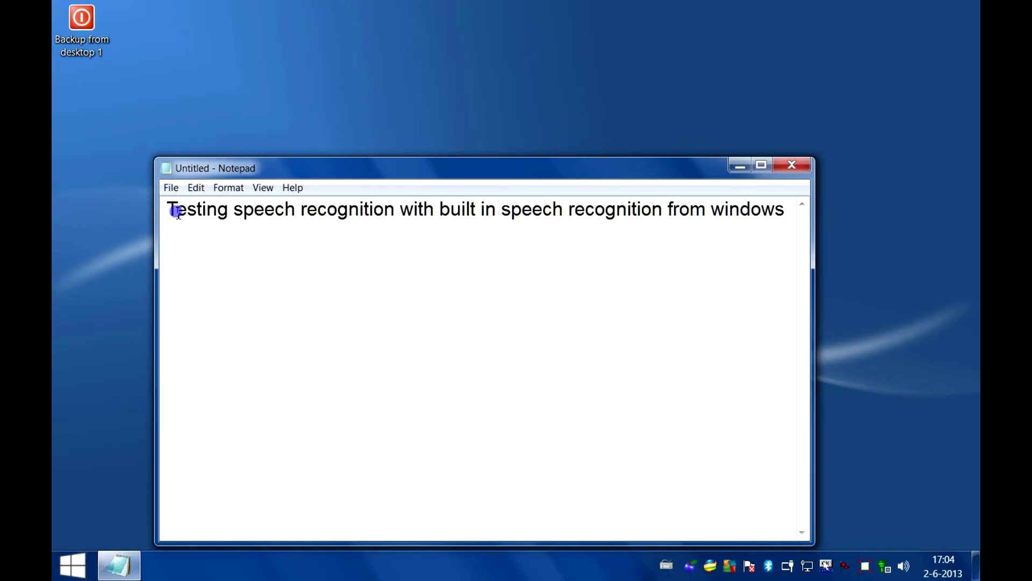
# - On a new line, dictate 'now I'm using Dragon NaturallySpeaking, and Windows speech recognition has been switched off'
pyautogui.press('Return')
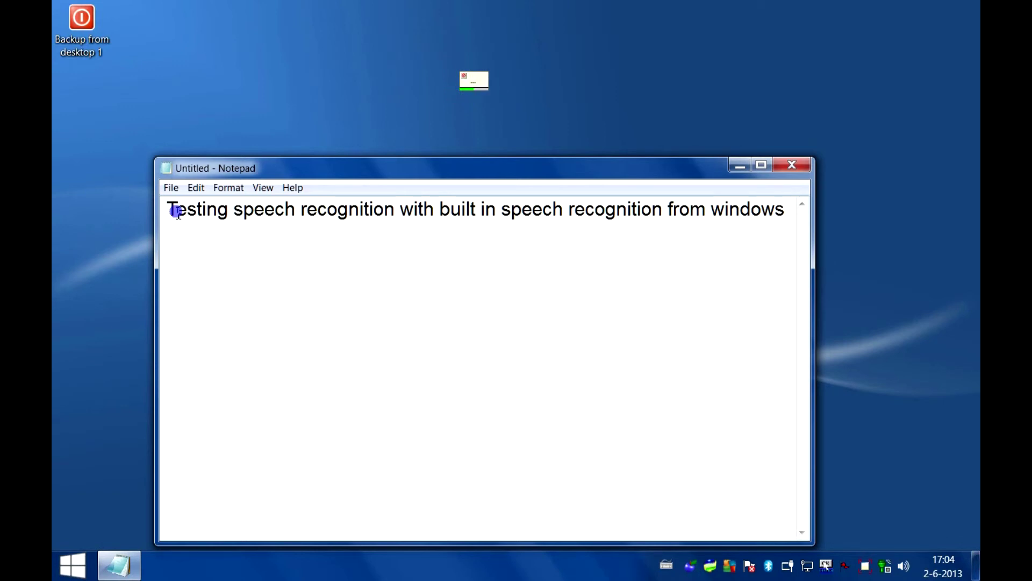
pyautogui.write("now I'm using Dragon NaturallySpeaking,")
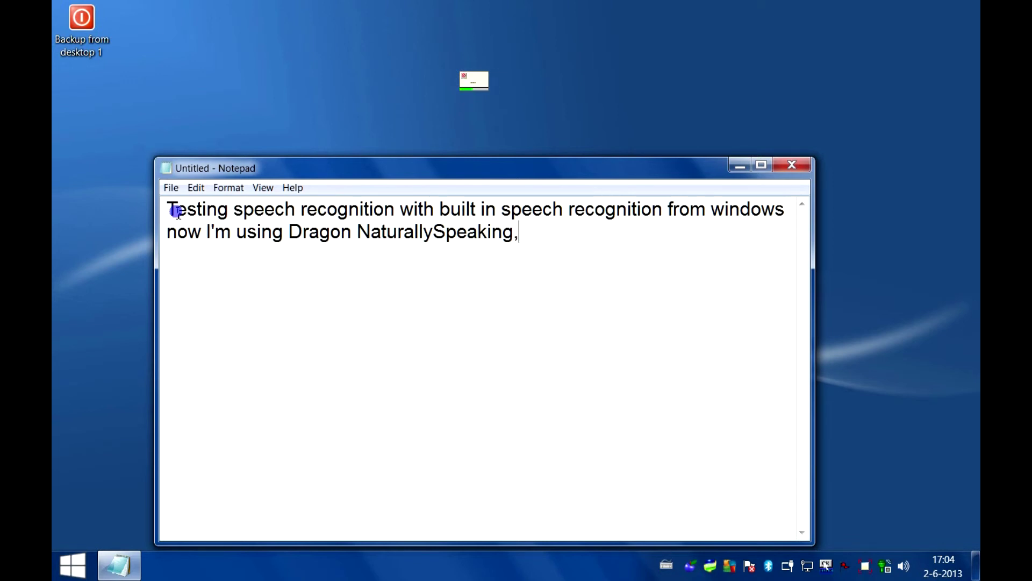
pyautogui.write(' and Windows speech recognition')
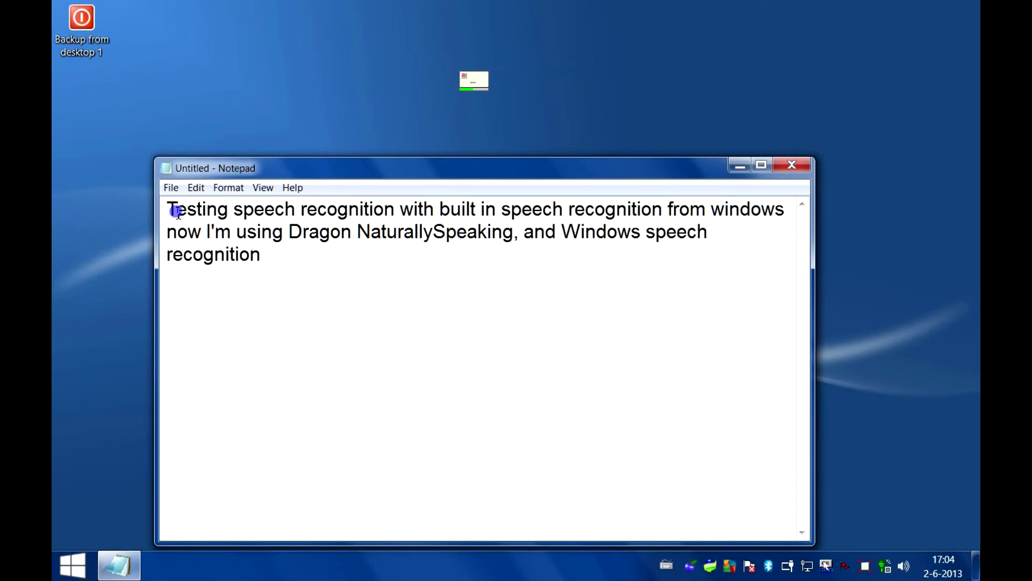
pyautogui.write(' has been switched off automatically')
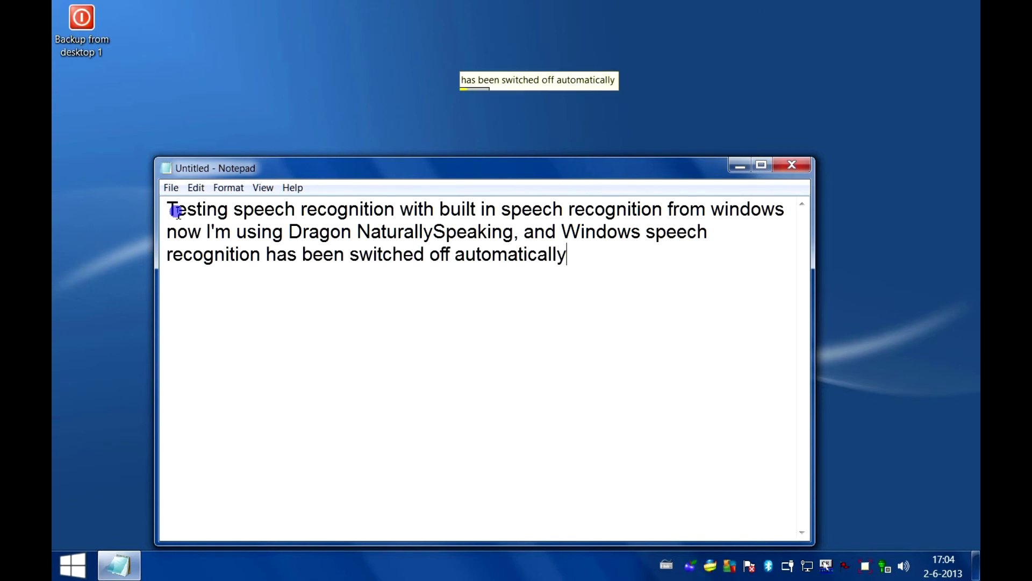